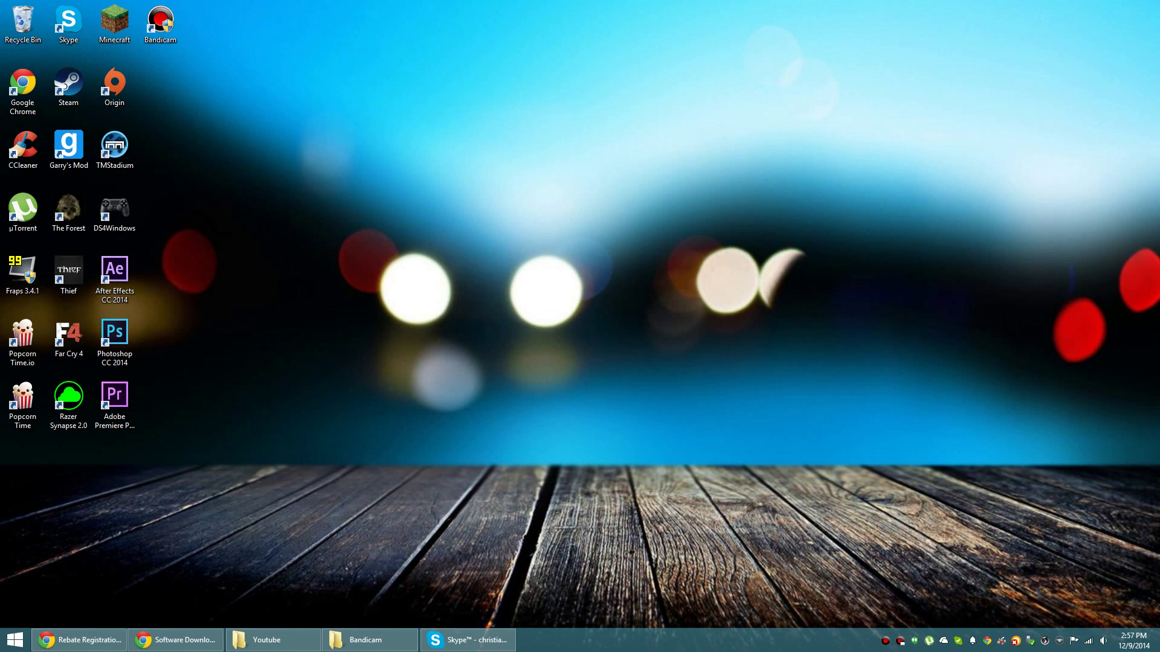
Download and run the Windows 7 64-bit Xbox 360 Accessories installer, dismissing the already-installed notice
left_click(174, 639)
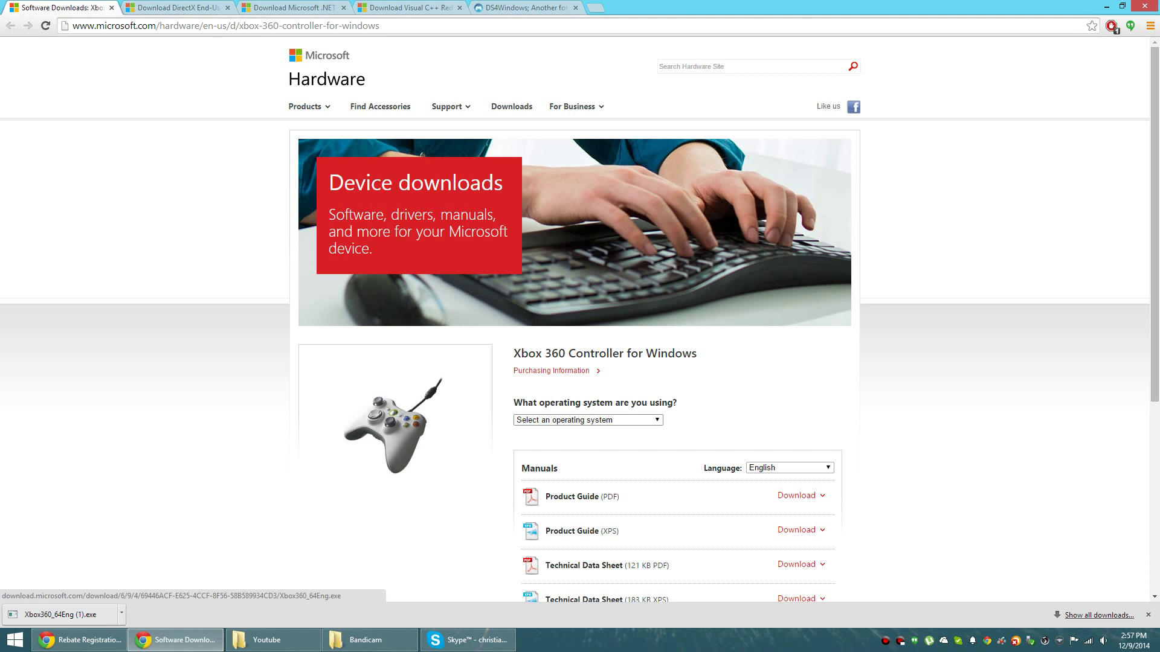
left_click(588, 420)
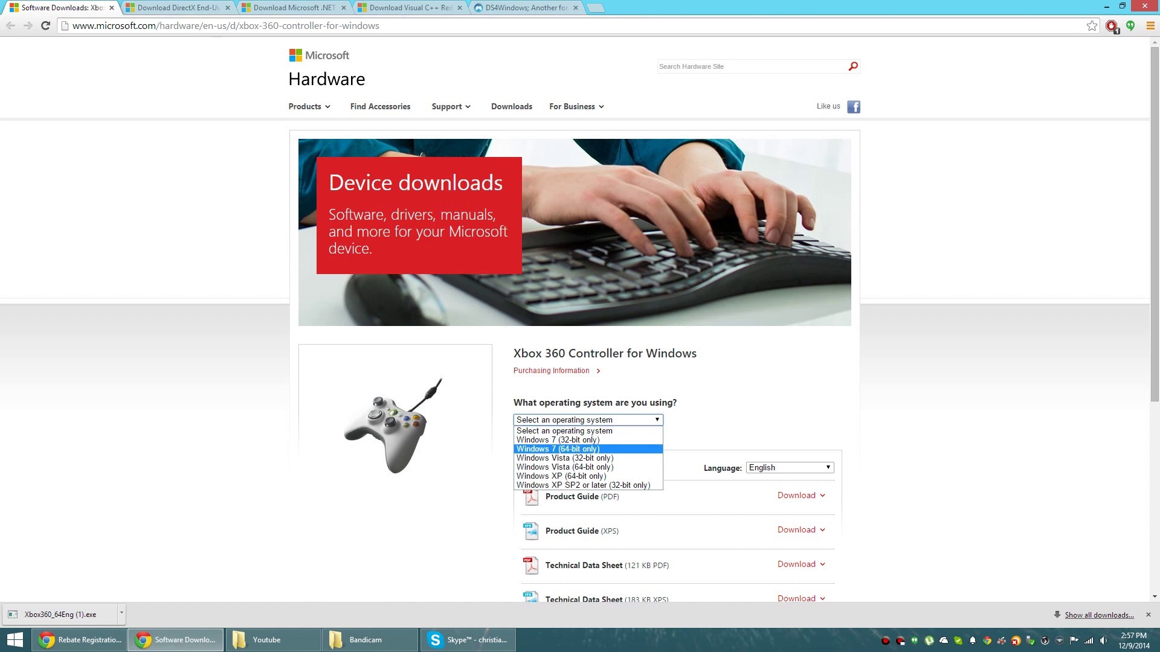
left_click(558, 448)
left_click(797, 496)
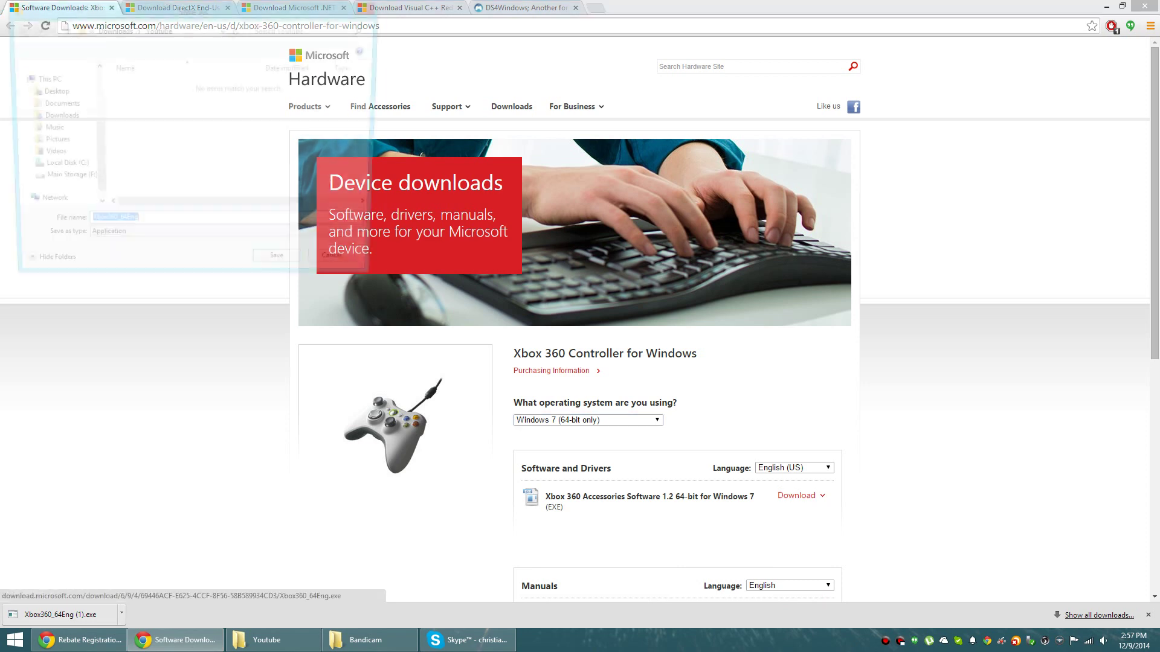
left_click(283, 270)
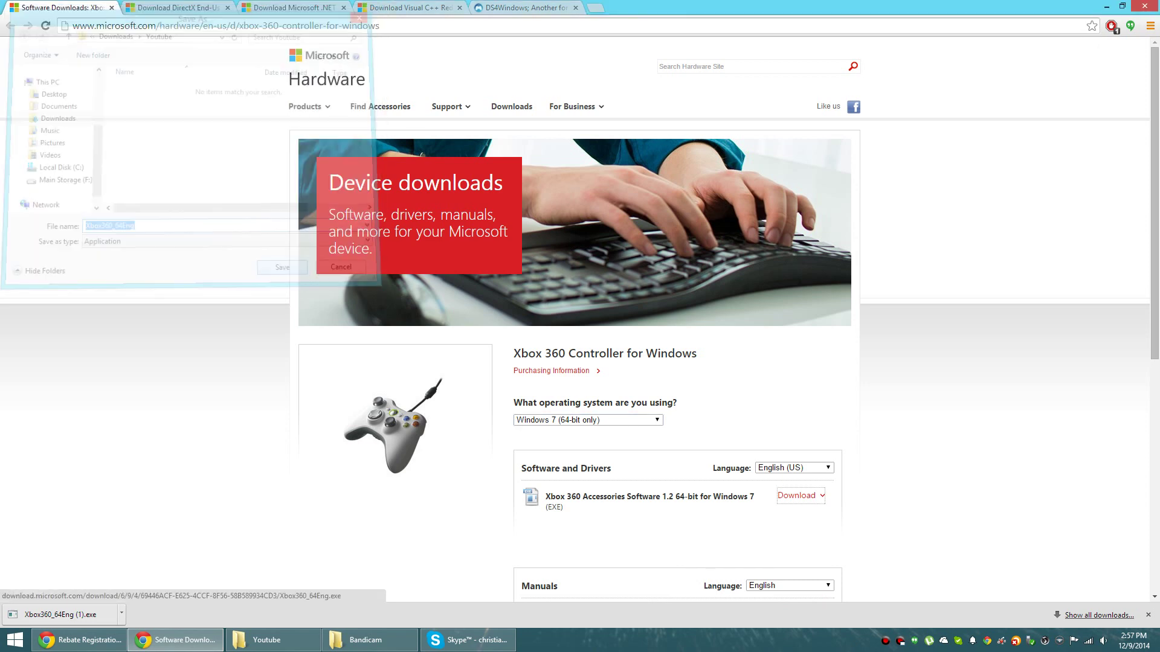
left_click(55, 615)
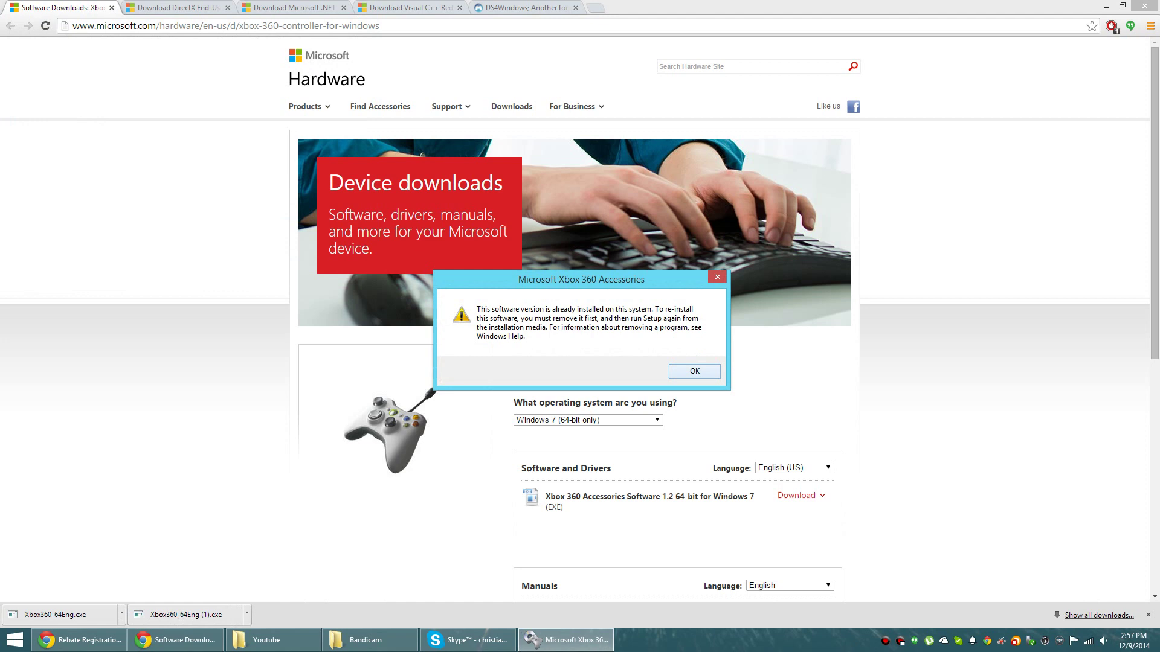
key("Return")
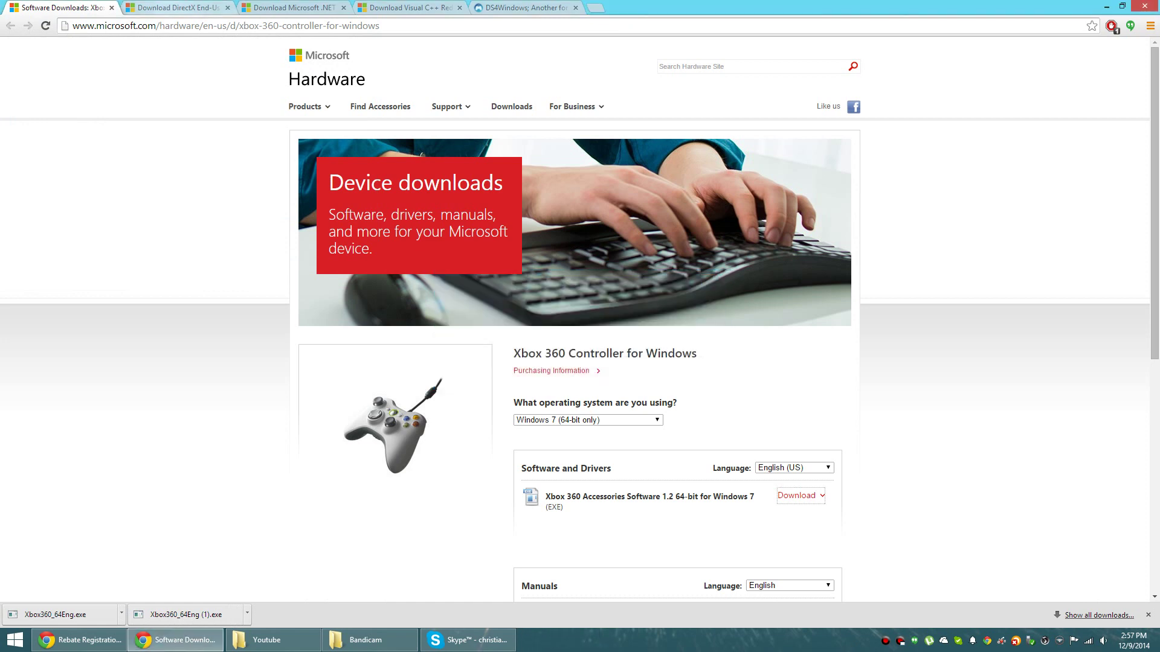
Review the DirectX and .NET Framework 4 pages, then go to the Visual C++ 2012 page
left_click(176, 8)
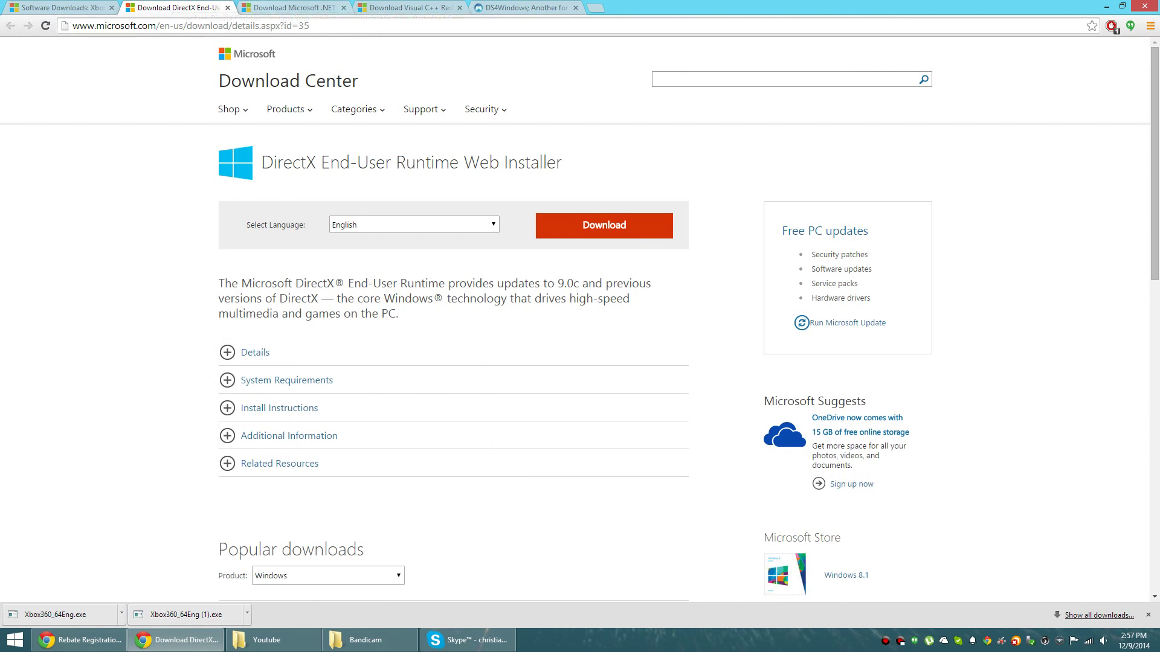
left_click(292, 7)
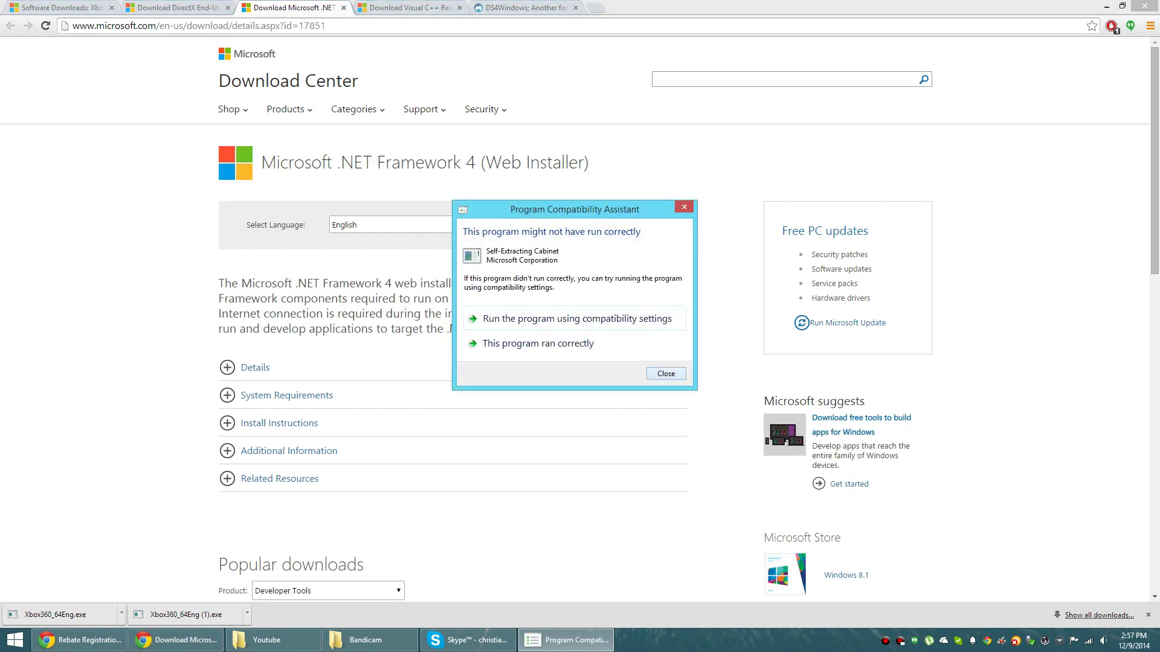
left_click(666, 373)
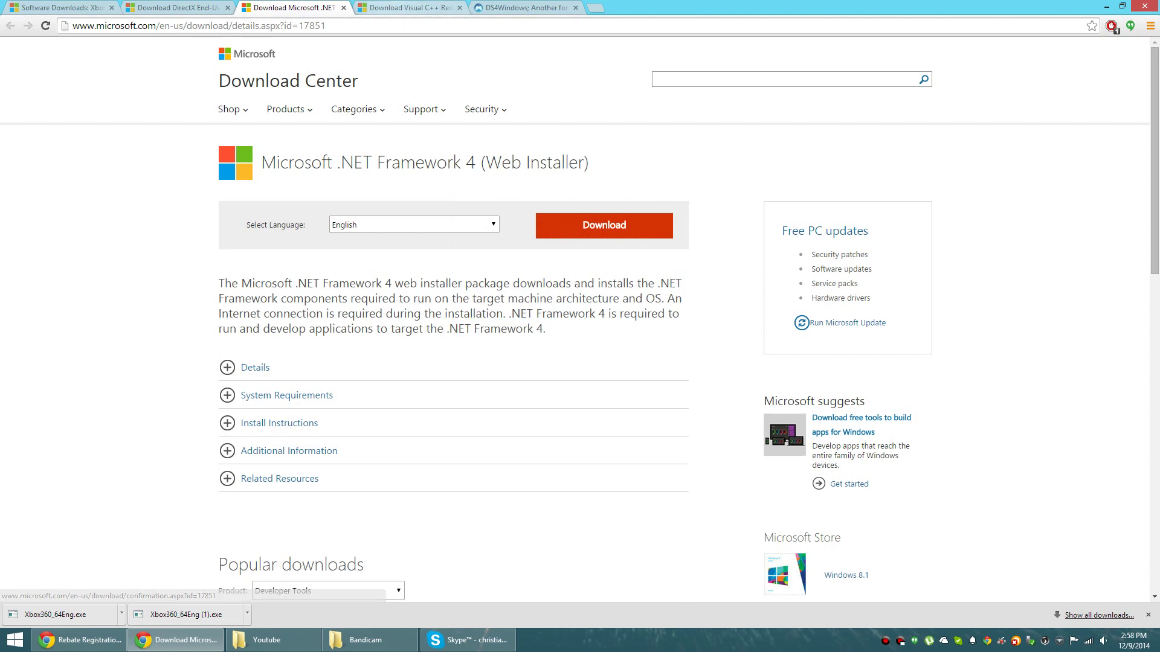
left_click(408, 7)
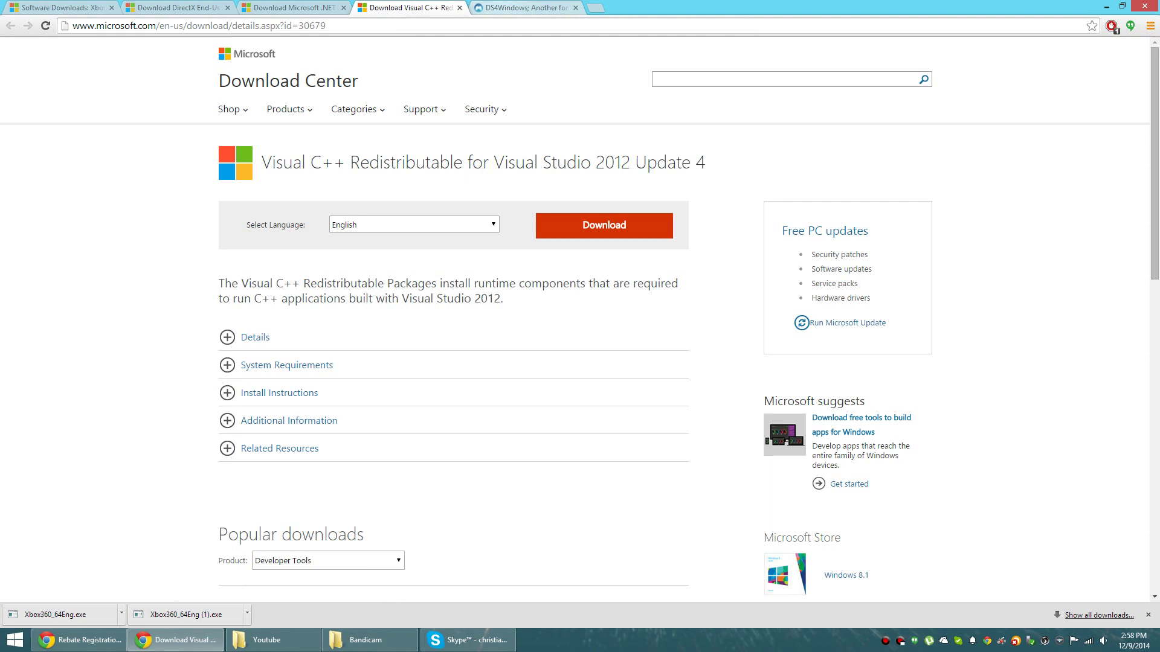
Go to the PCSX2 DS4Windows forum thread and follow its project link in a new tab
key("ctrl+Tab")
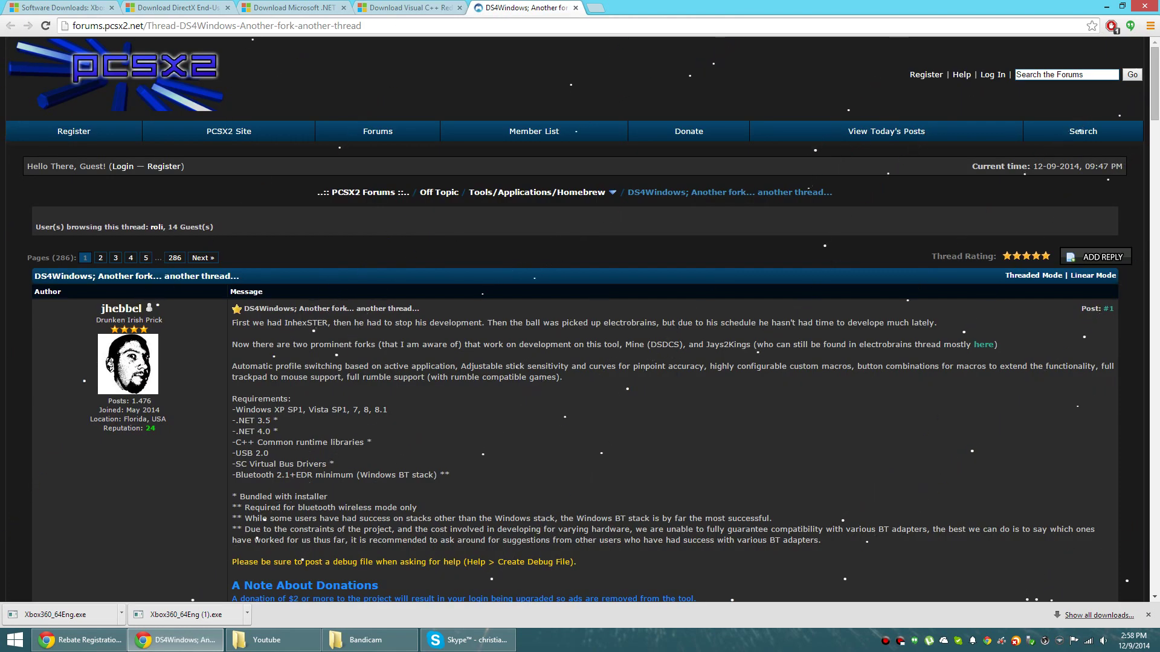
key("ctrl+Return")
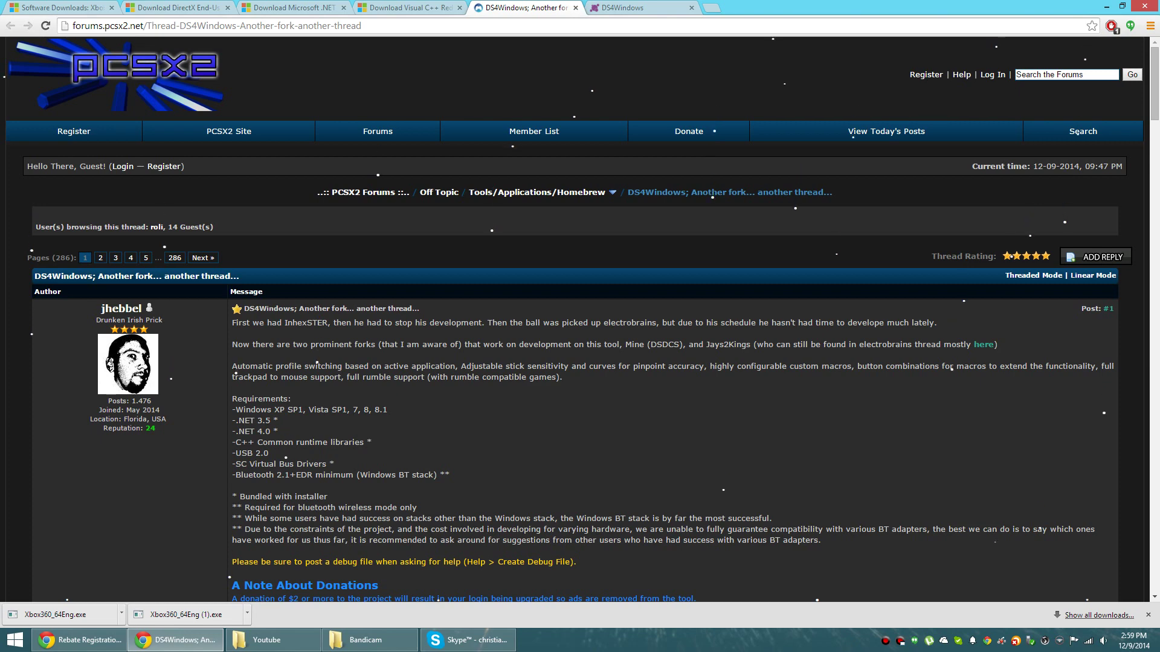
scroll(580, 362, "down", 4)
scroll(580, 362, "down", 3)
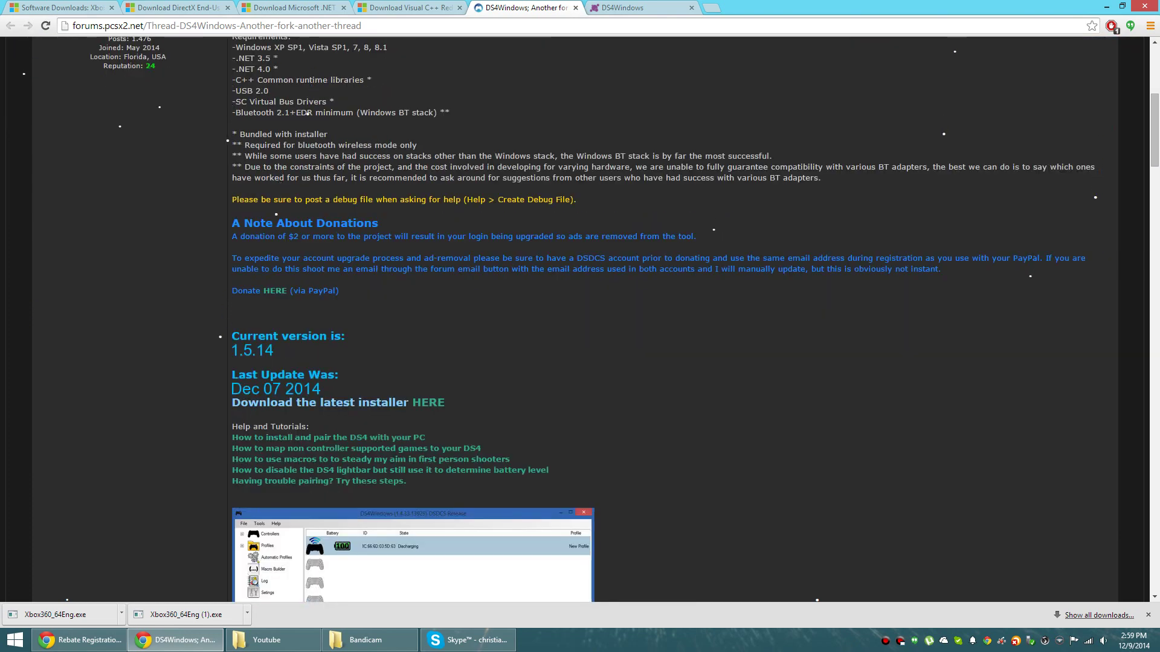
scroll(580, 362, "down", 1)
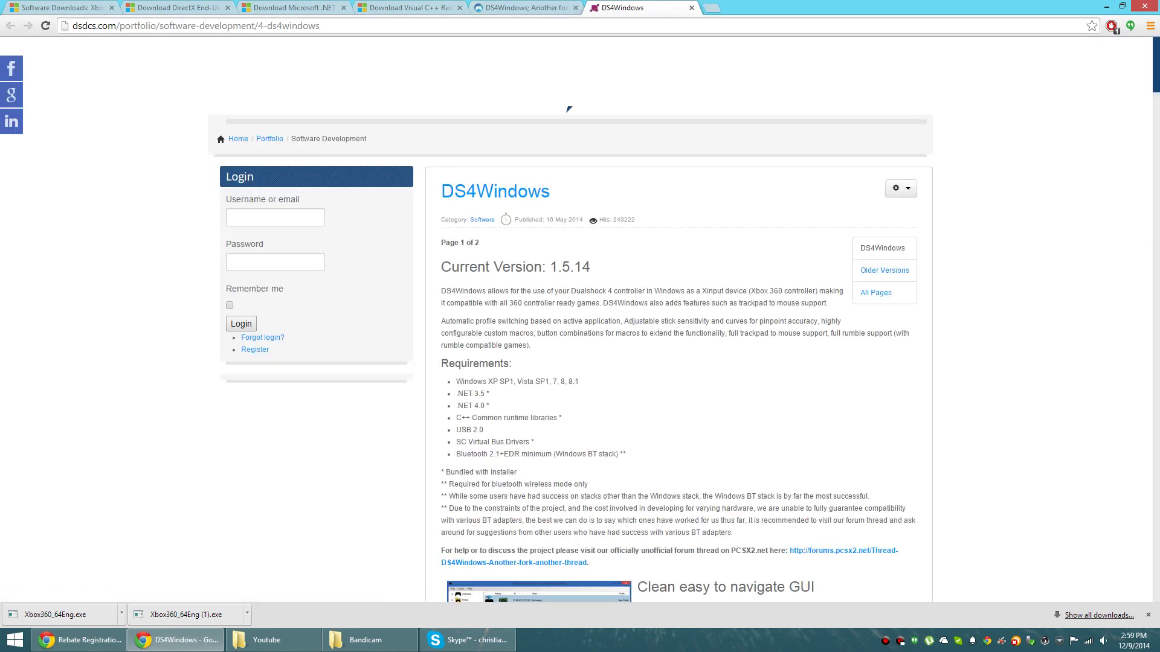
scroll(580, 327, "down", 5)
scroll(580, 326, "down", 2)
scroll(580, 362, "down", 3)
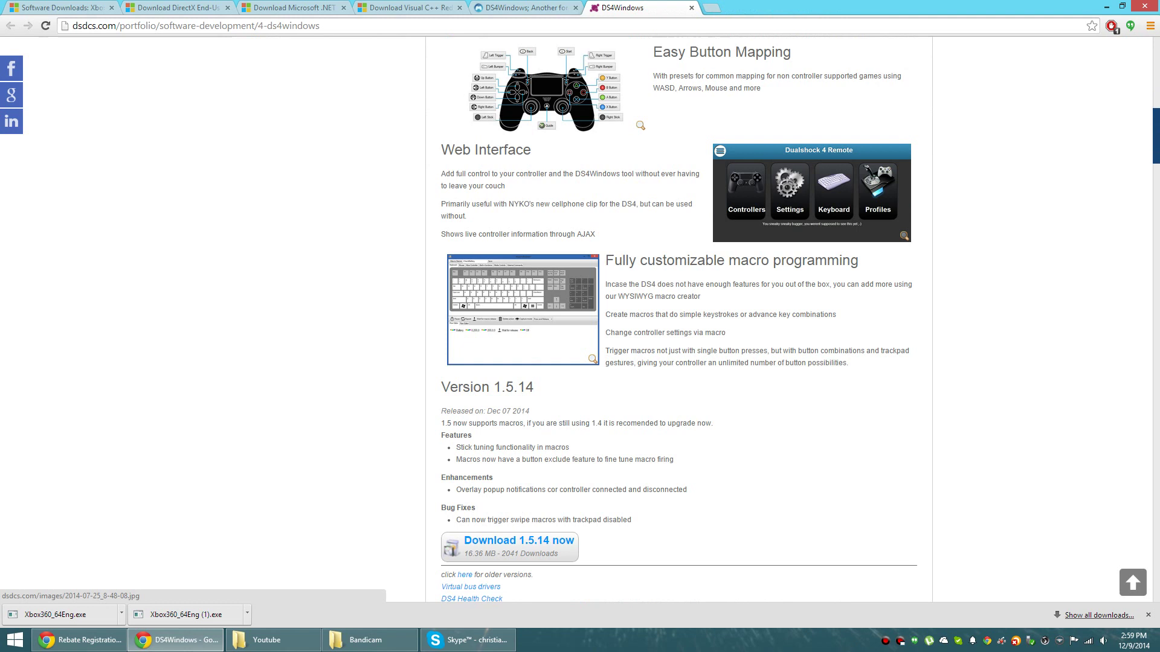
Save the DS4Windows 1.5.14 installer and launch it from the download bar
left_click(562, 481)
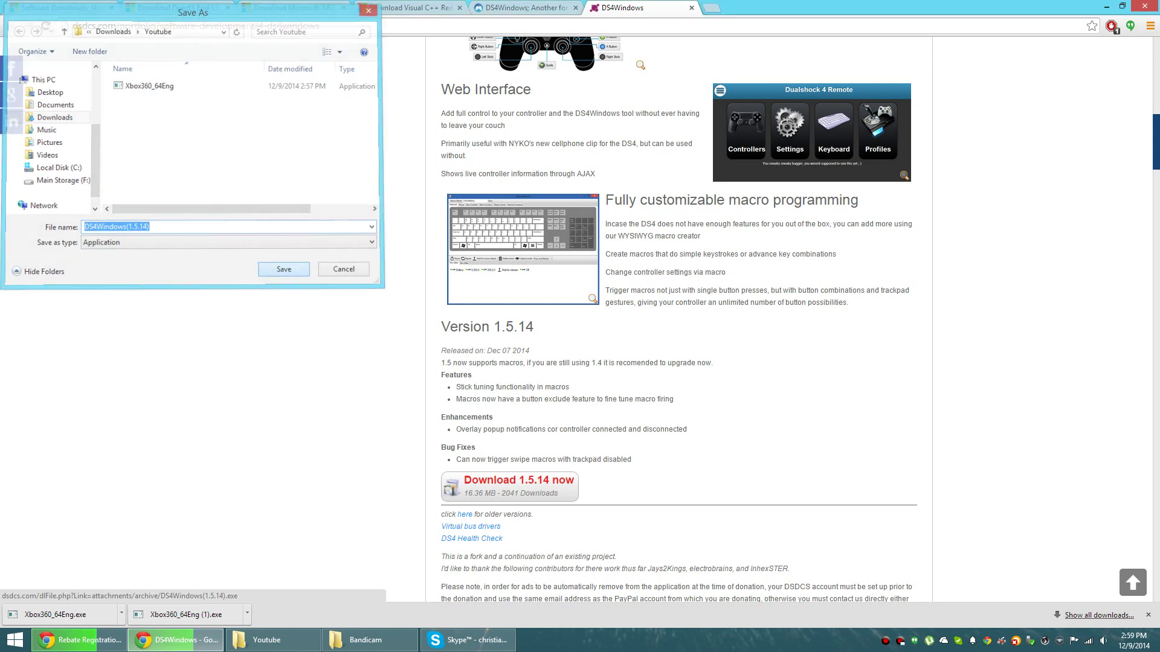
key("Return")
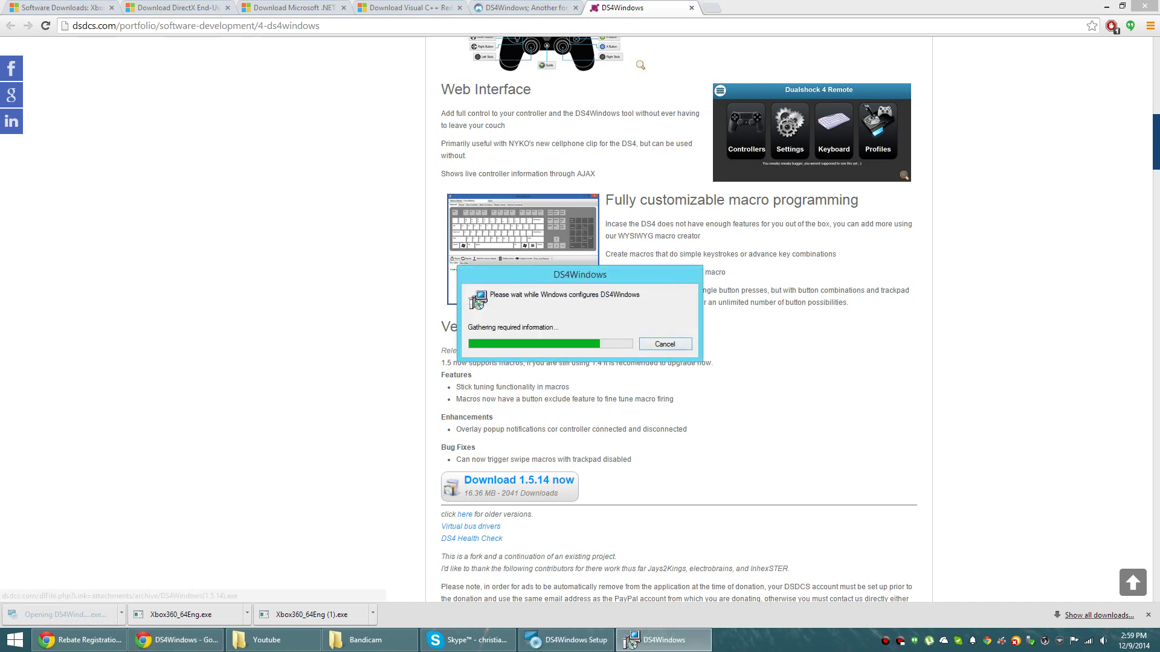
left_click(665, 345)
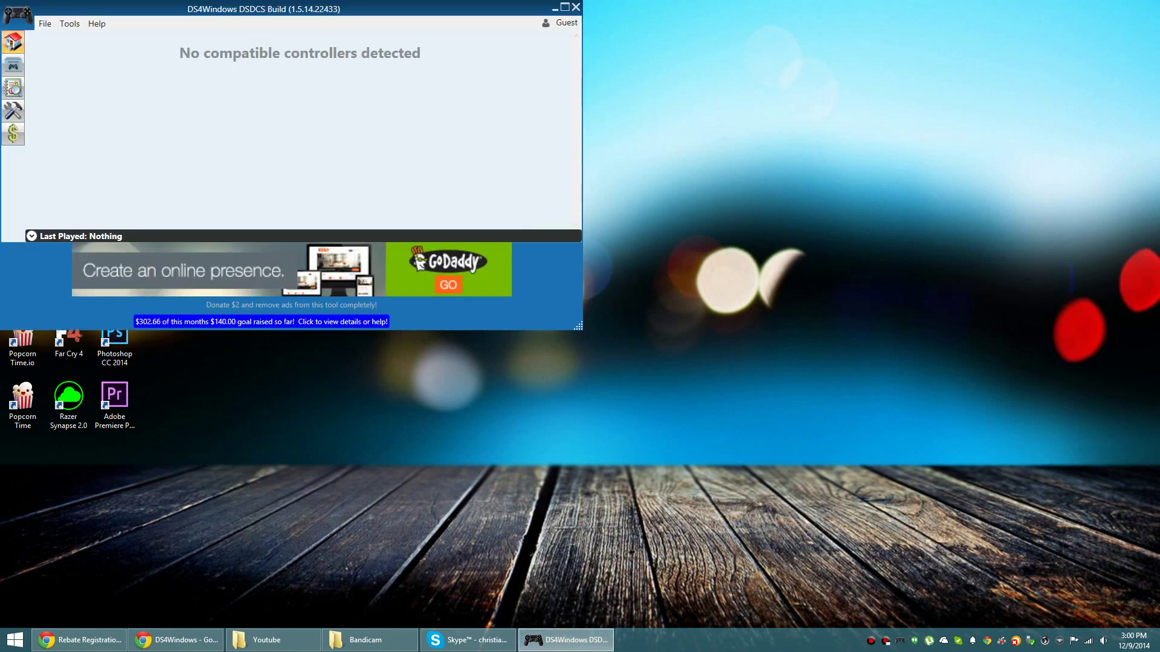
Drag the DS4Windows window to the centre of the desktop
left_click_drag(502, 4, 707, 71)
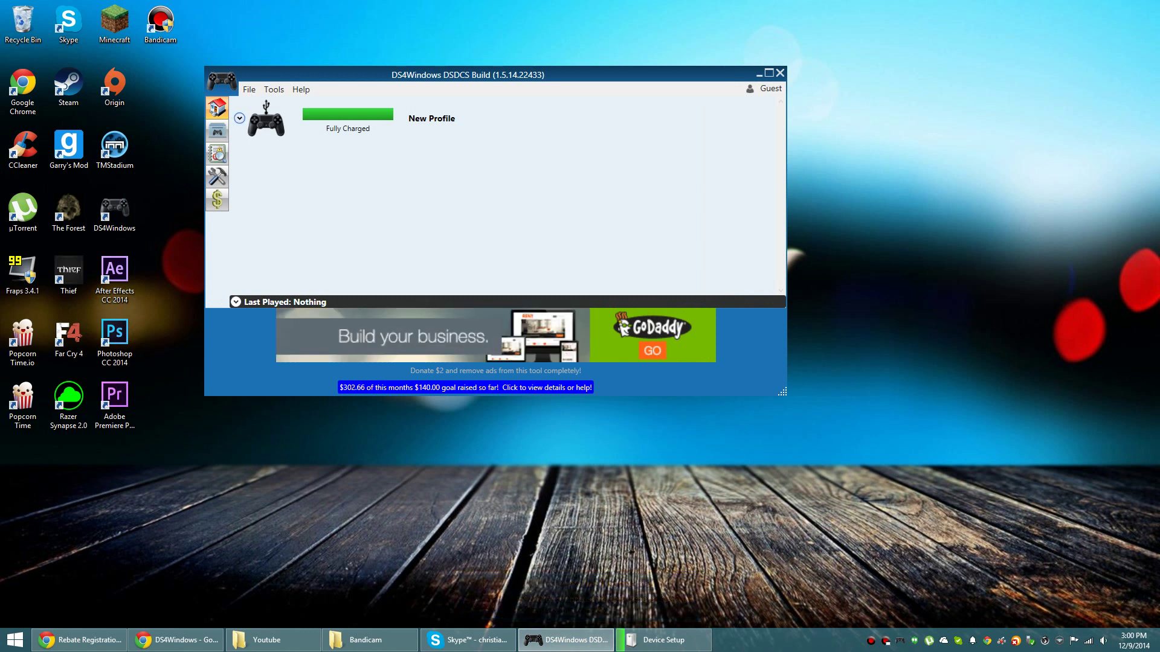
Edit New Profile, check the B Button mapping, browse through to Macros, then return to Mapping
left_click(239, 118)
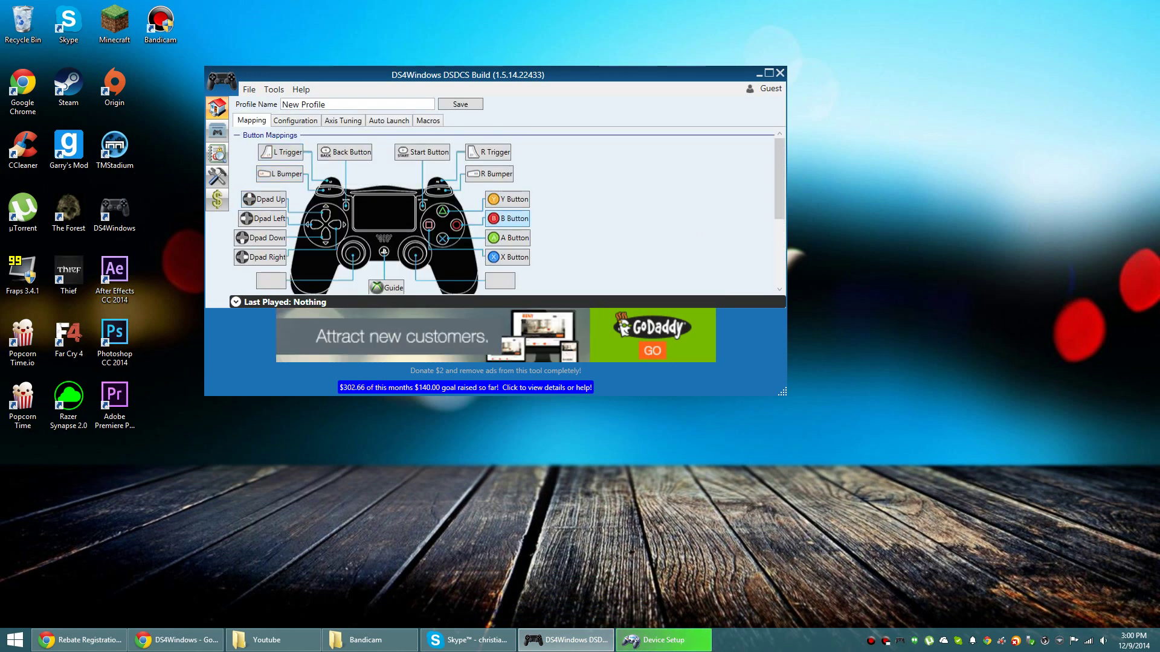
left_click(507, 219)
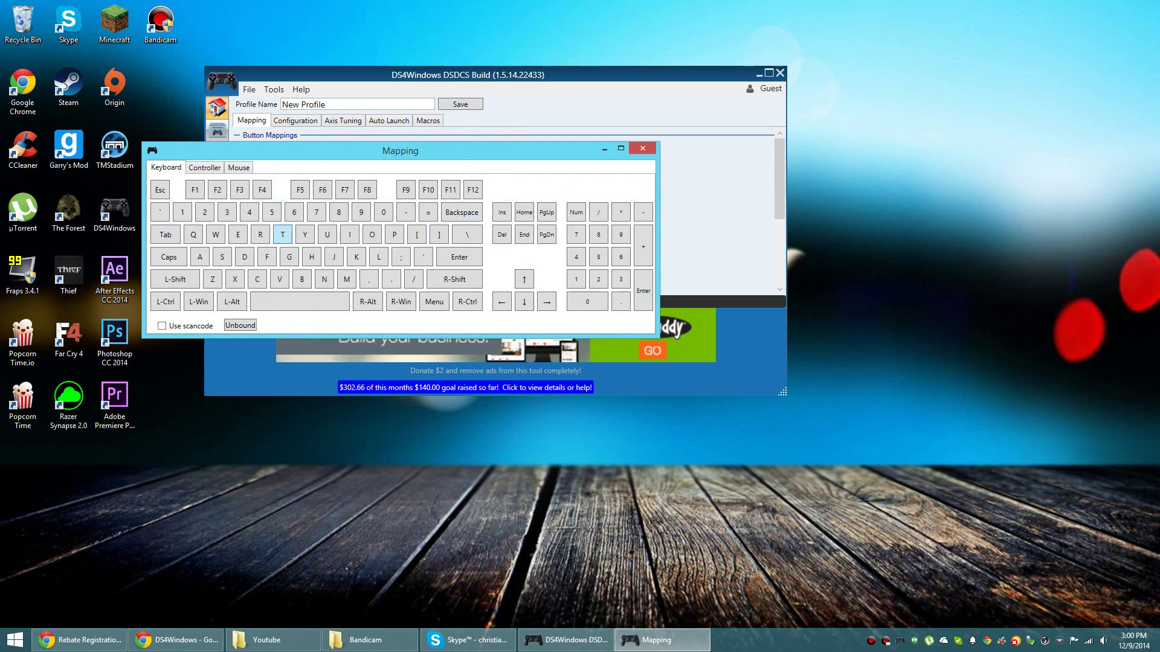
key("t")
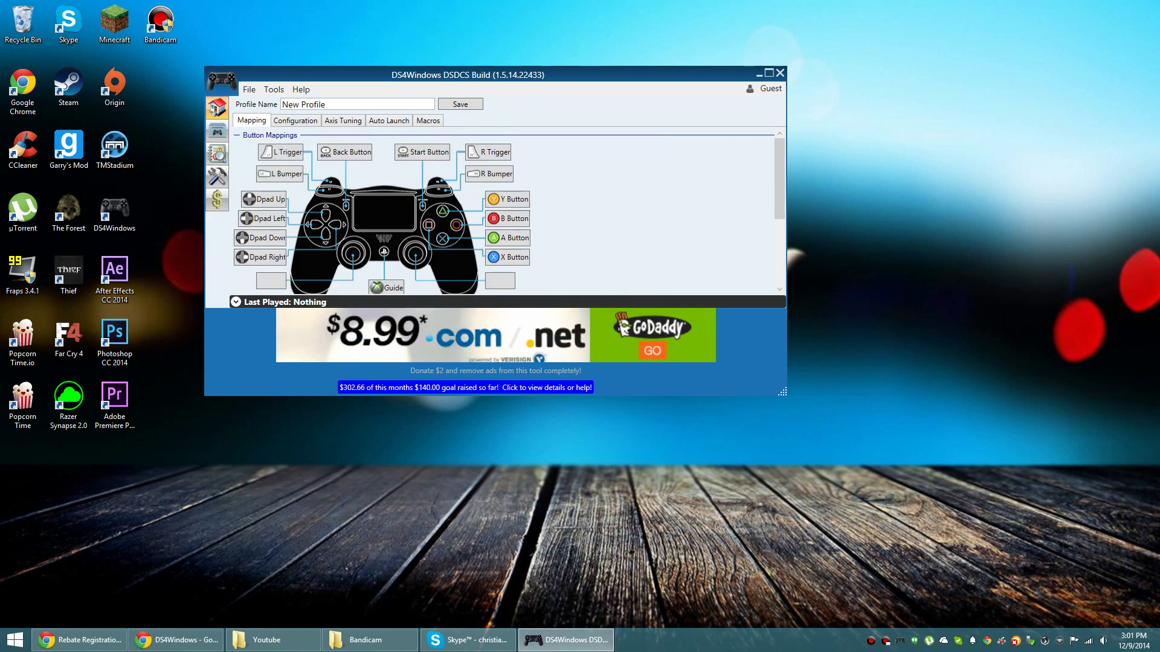
key("ctrl+Tab")
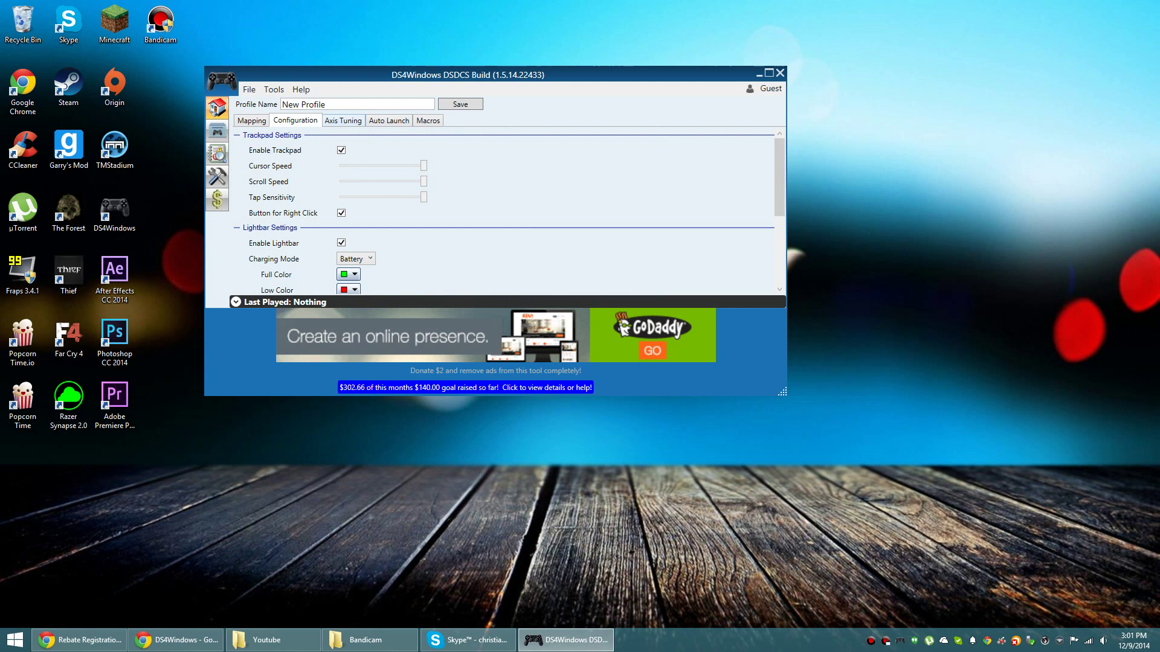
key("ctrl+Tab")
key("ctrl+Tab")
key("ctrl+Tab")
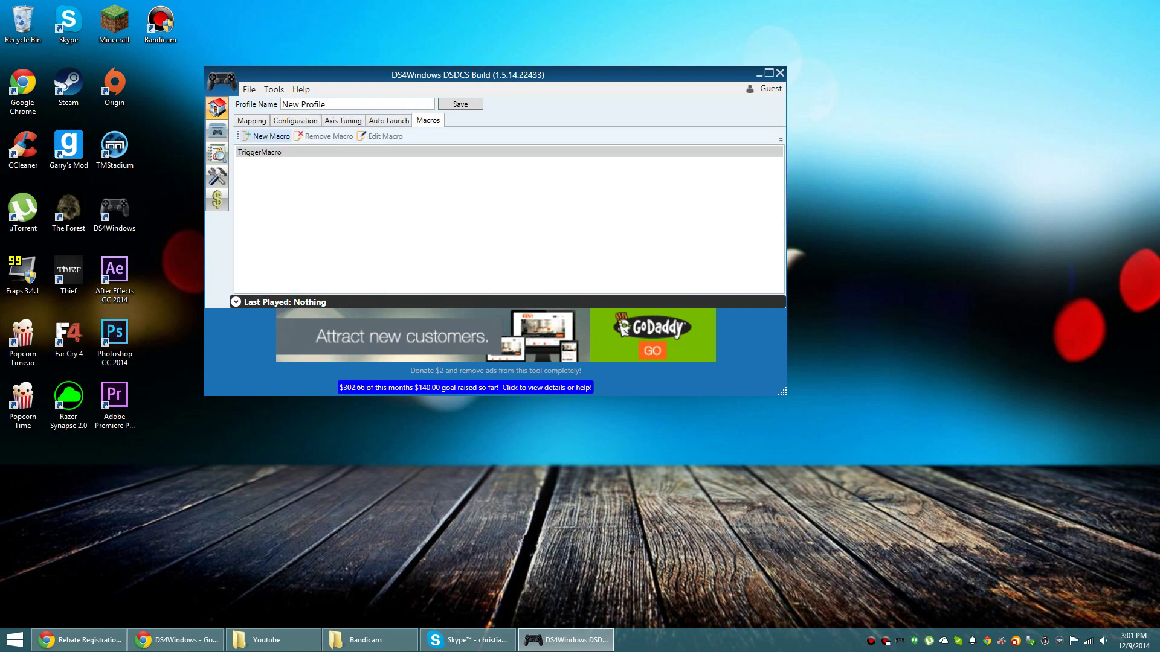
key("ctrl+Tab")
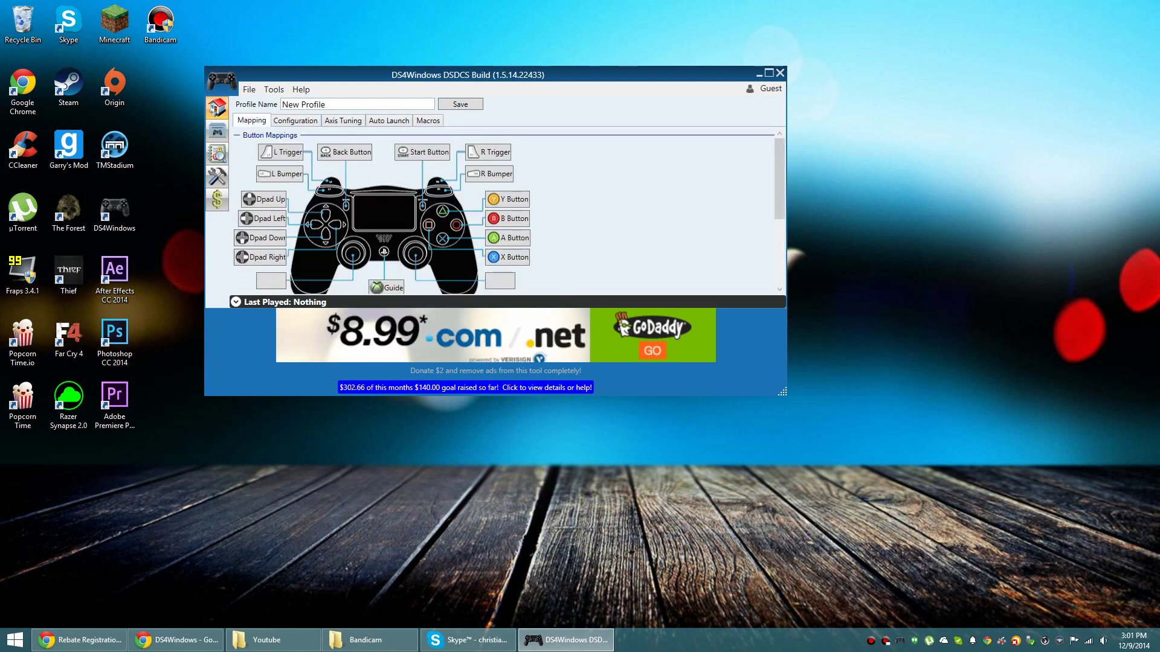
key("alt")
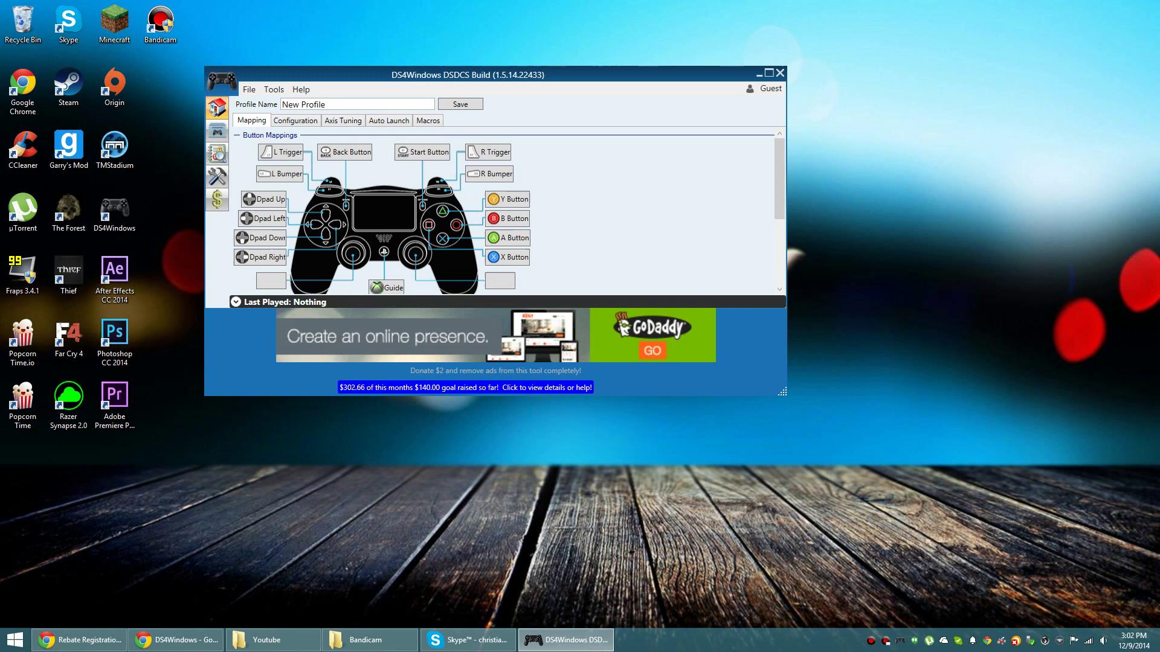
Close DS4Windows and confirm Yes on the exit warning
left_click(778, 73)
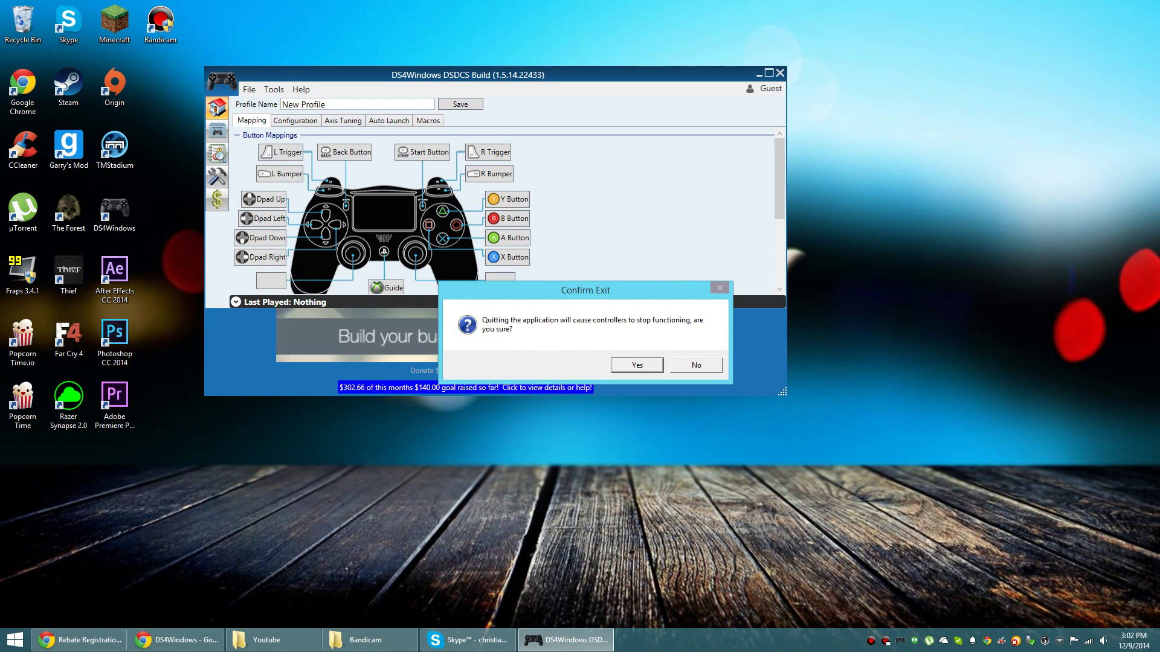
key("Return")
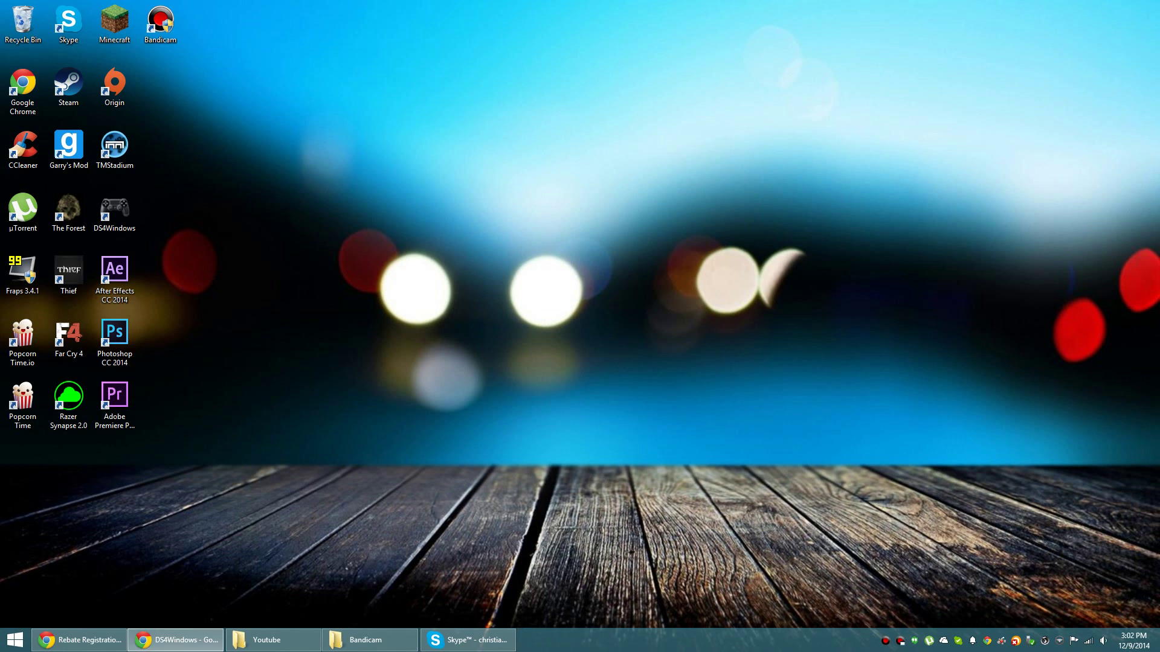